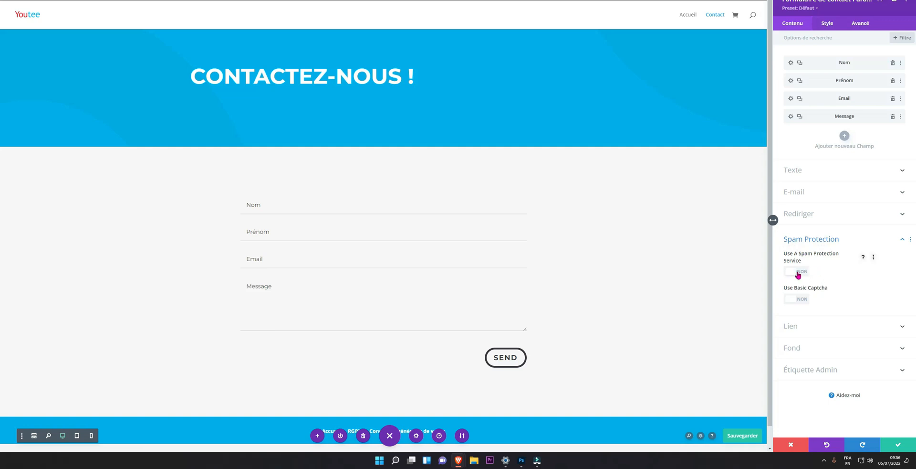
Try out the contact form's spam protection service option
{"action": "left_click", "coordinate": [798, 272]}
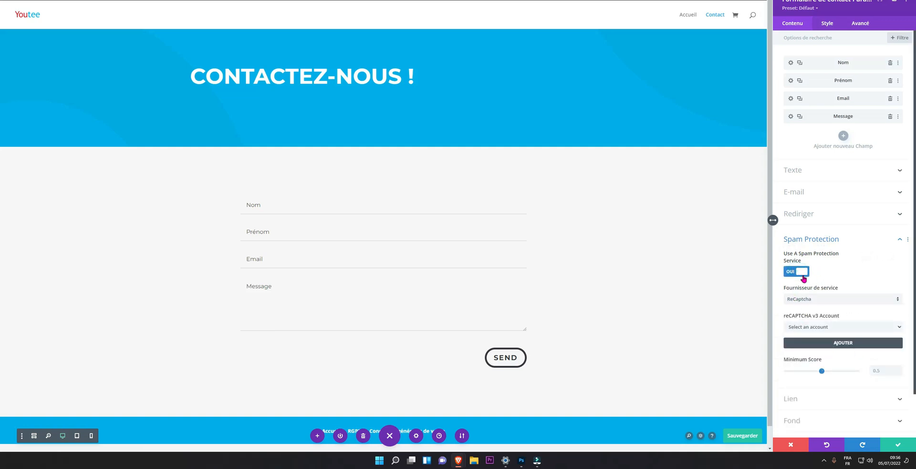
{"action": "left_click", "coordinate": [802, 276]}
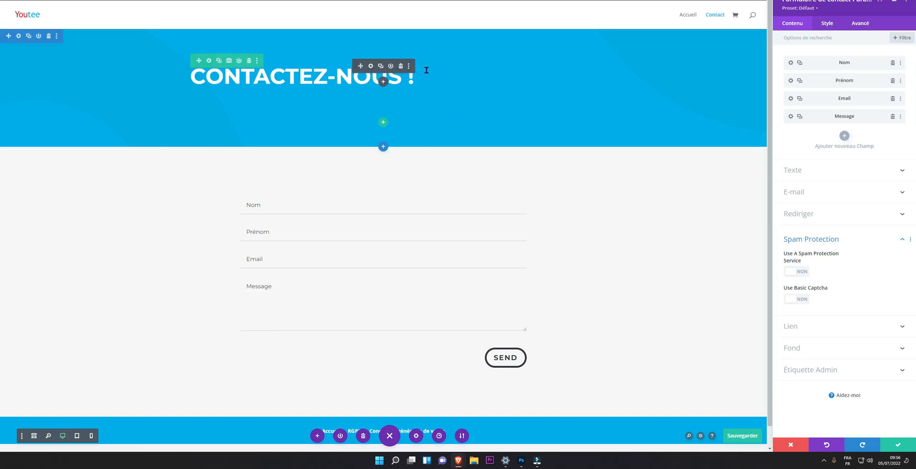
Switch to the Google reCAPTCHA console and start registering a new site labelled youte.fr with reCAPTCHA version 3
{"action": "left_click", "coordinate": [332, 0]}
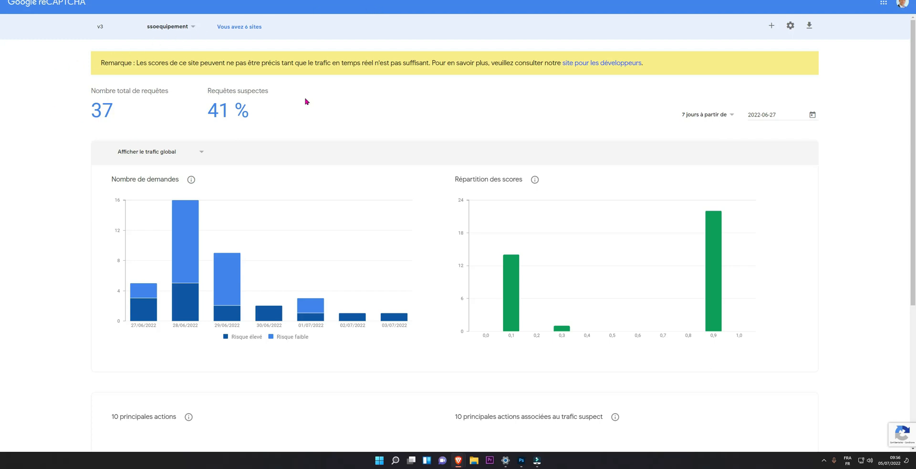
{"action": "left_click", "coordinate": [772, 27]}
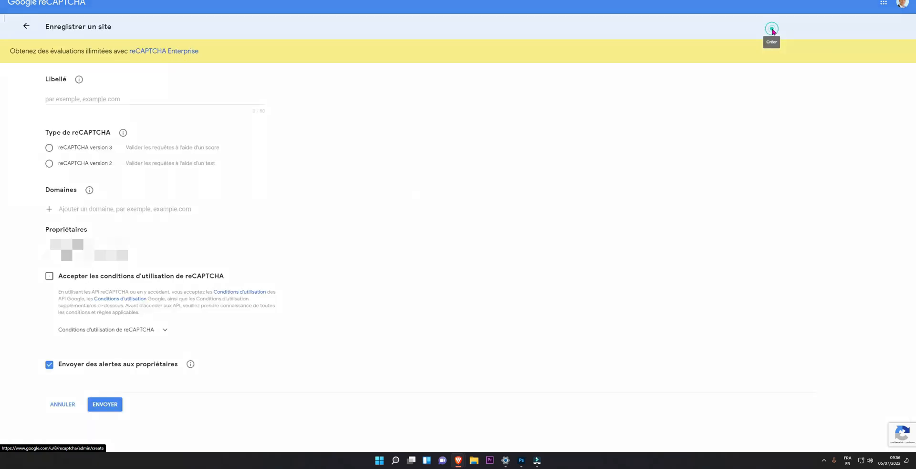
{"action": "left_click", "coordinate": [69, 100]}
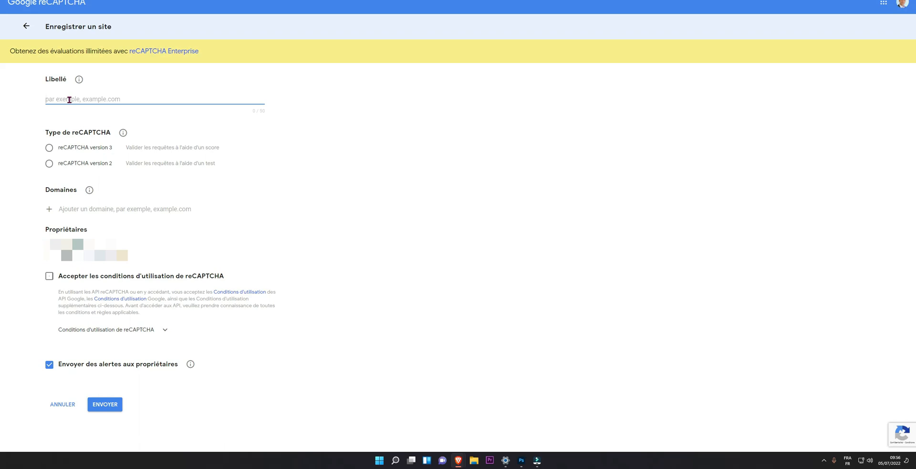
{"action": "type", "text": "youte.fr"}
{"action": "left_click", "coordinate": [49, 148]}
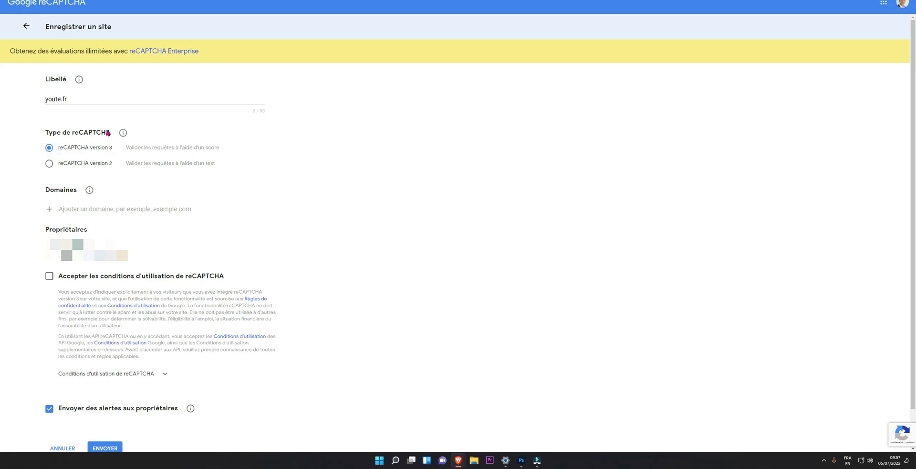
Add the domain youtee.fr and submit the site registration with the reCAPTCHA terms of use accepted
{"action": "left_click", "coordinate": [81, 210]}
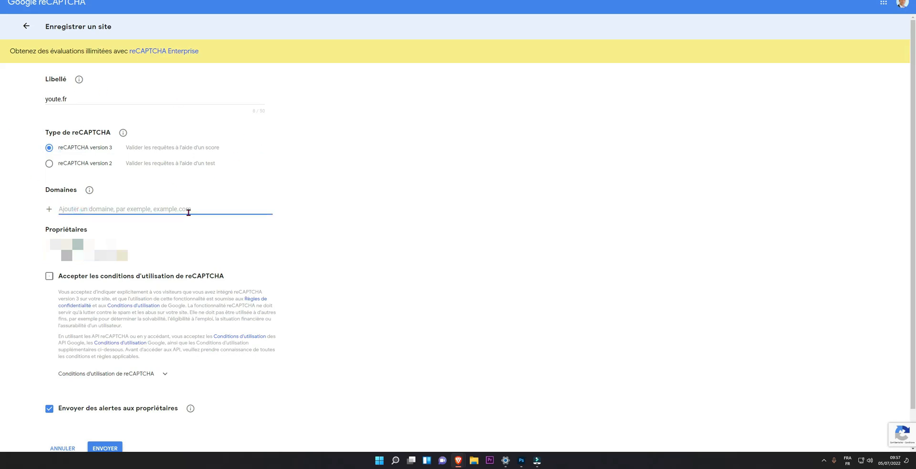
{"action": "type", "text": "youtee.fr"}
{"action": "left_click", "coordinate": [448, 234]}
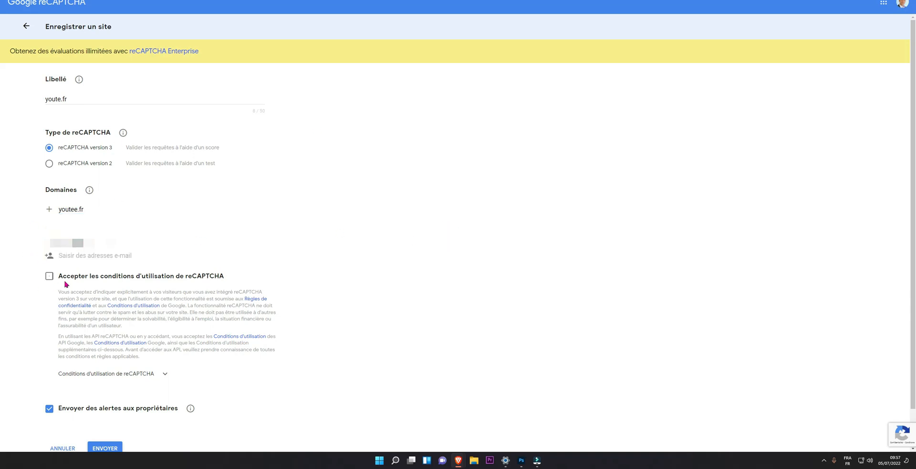
{"action": "scroll", "coordinate": [63, 279], "scroll_direction": "down", "scroll_amount": 2}
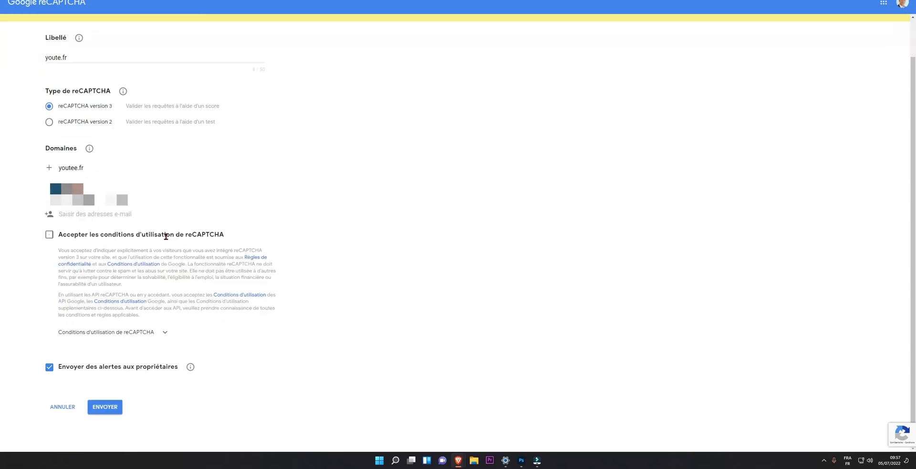
{"action": "left_click", "coordinate": [49, 235]}
{"action": "left_click", "coordinate": [113, 416]}
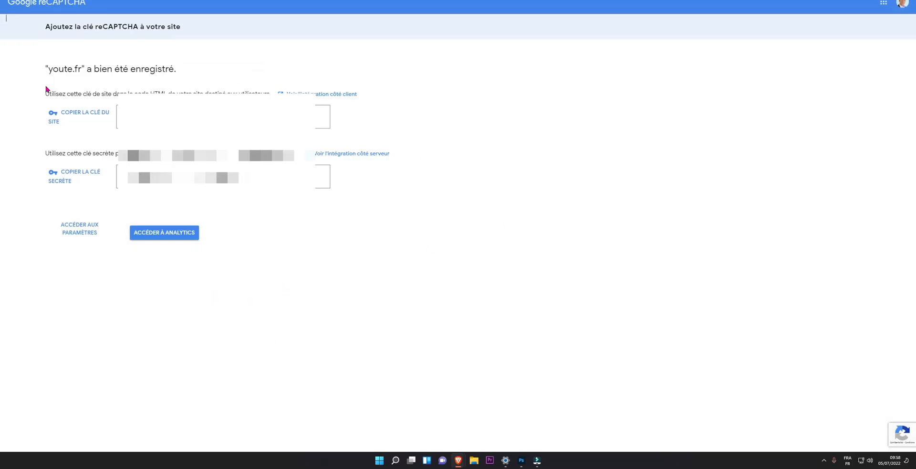
Copy the site key of the newly registered site
{"action": "left_click_drag", "start_coordinate": [47, 69], "coordinate": [254, 70]}
{"action": "left_click", "coordinate": [252, 69]}
{"action": "left_click", "coordinate": [80, 121]}
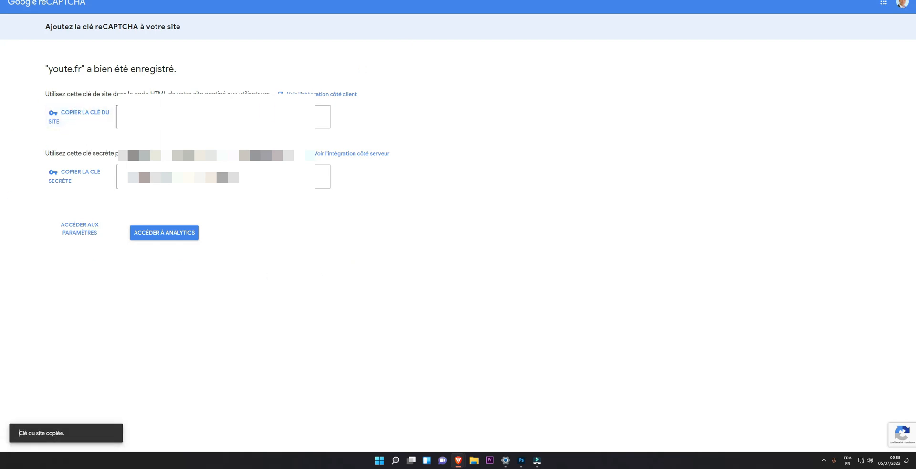
Back in the Divi builder, enable the contact form's spam protection service with ReCaptcha as provider and start adding a reCAPTCHA v3 account
{"action": "left_click", "coordinate": [267, 1]}
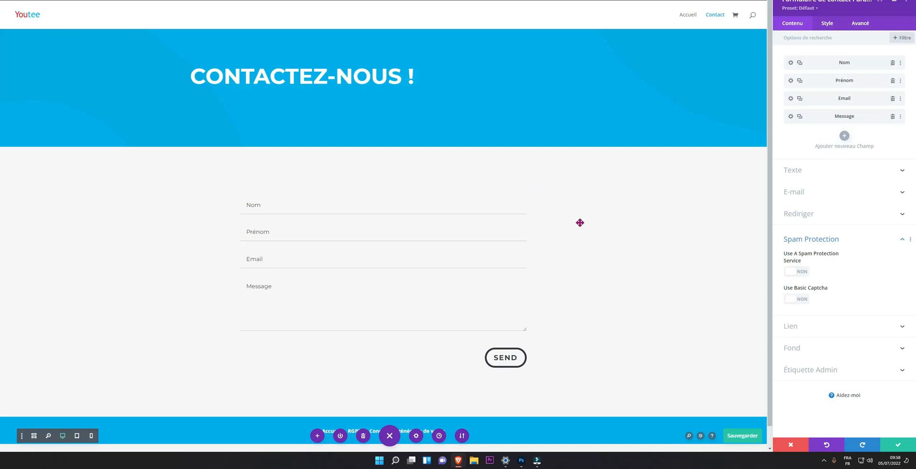
{"action": "left_click", "coordinate": [794, 272]}
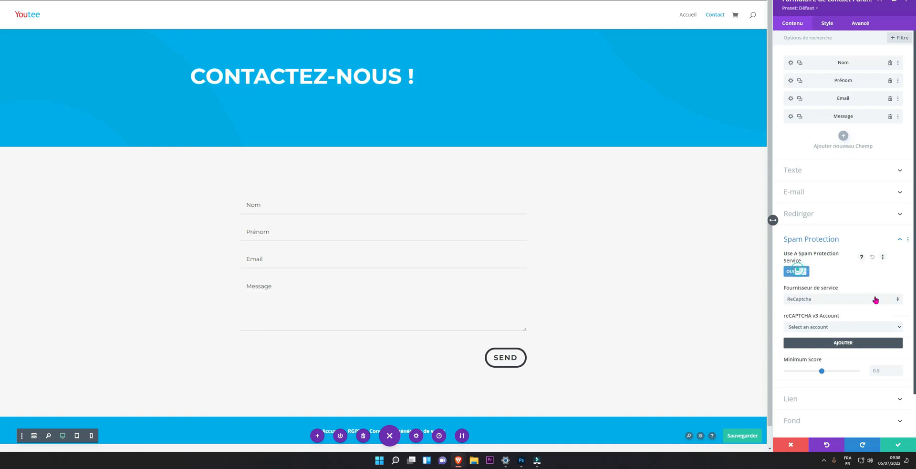
{"action": "left_click", "coordinate": [819, 301]}
{"action": "left_click", "coordinate": [820, 304]}
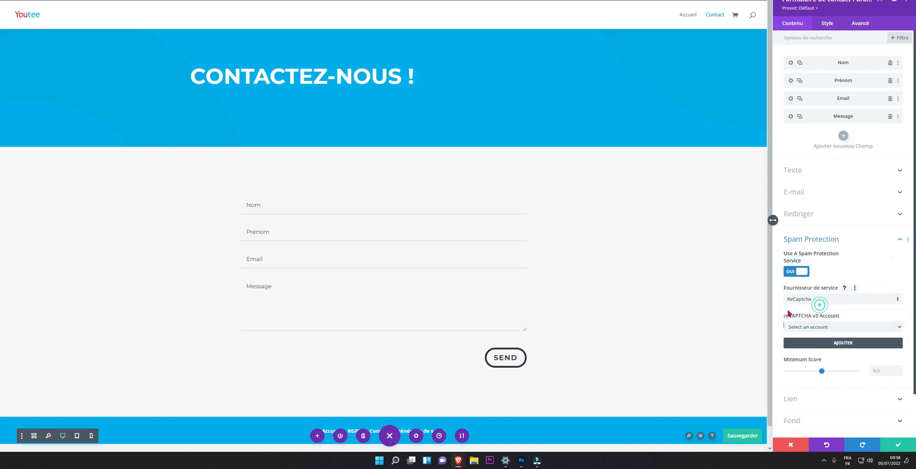
{"action": "left_click", "coordinate": [819, 328]}
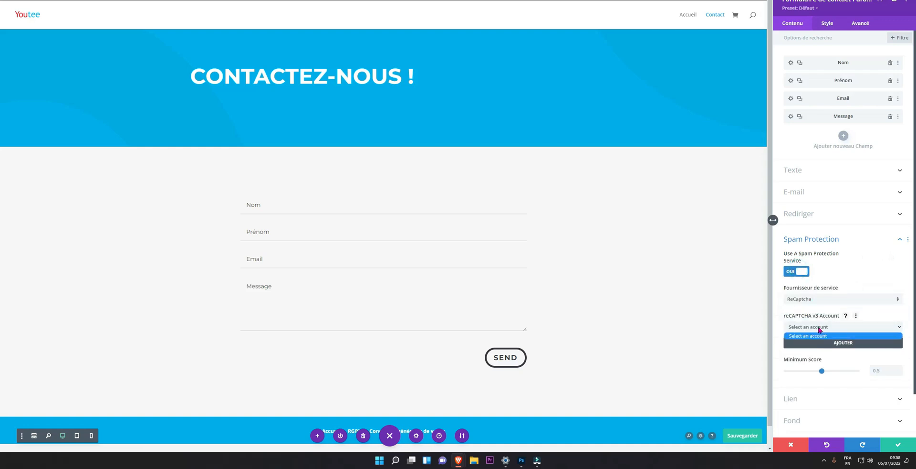
{"action": "left_click", "coordinate": [807, 324]}
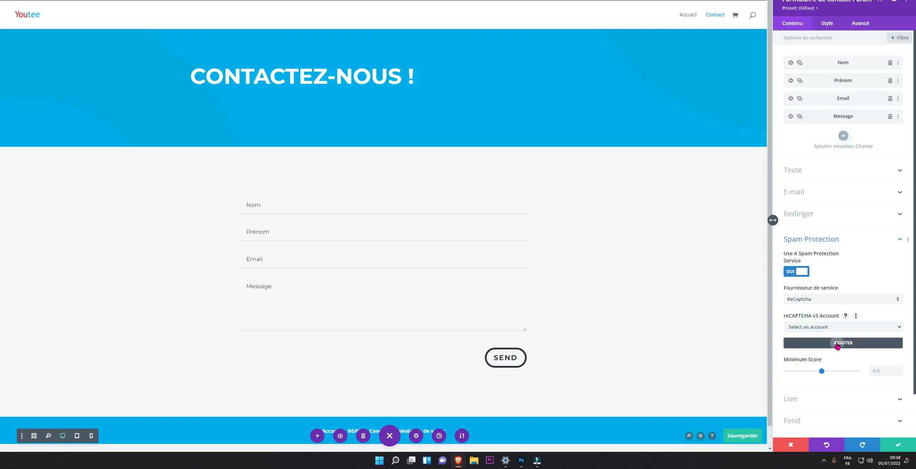
{"action": "left_click", "coordinate": [838, 343]}
{"action": "scroll", "coordinate": [823, 290], "scroll_direction": "down", "scroll_amount": 2}
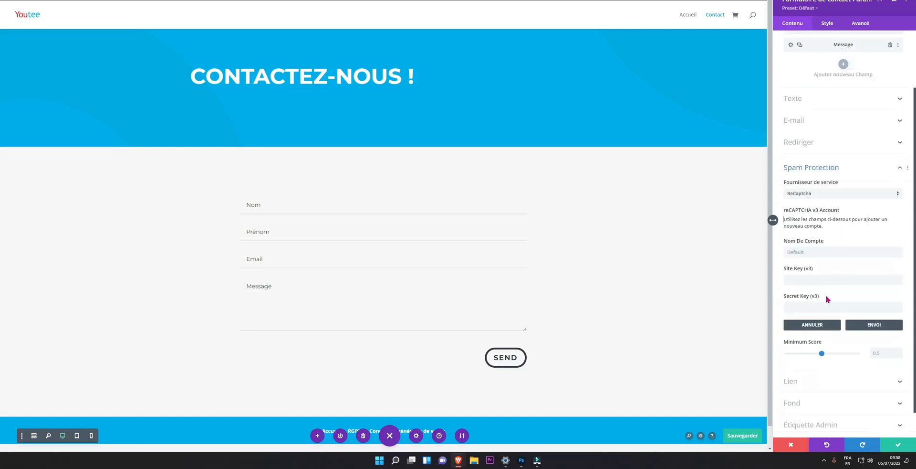
Paste the site key into Site Key (v3), and copy the secret key from Google reCAPTCHA into Secret Key (v3)
{"action": "left_click", "coordinate": [801, 278]}
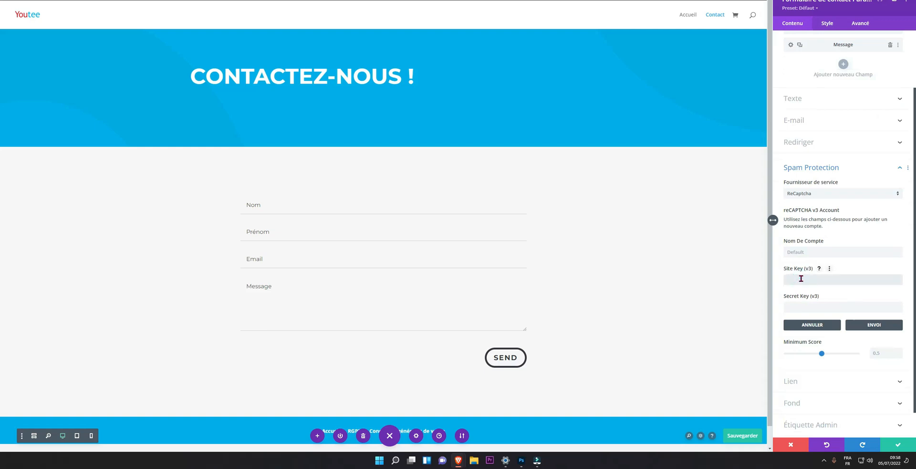
{"action": "key", "text": "ctrl+v"}
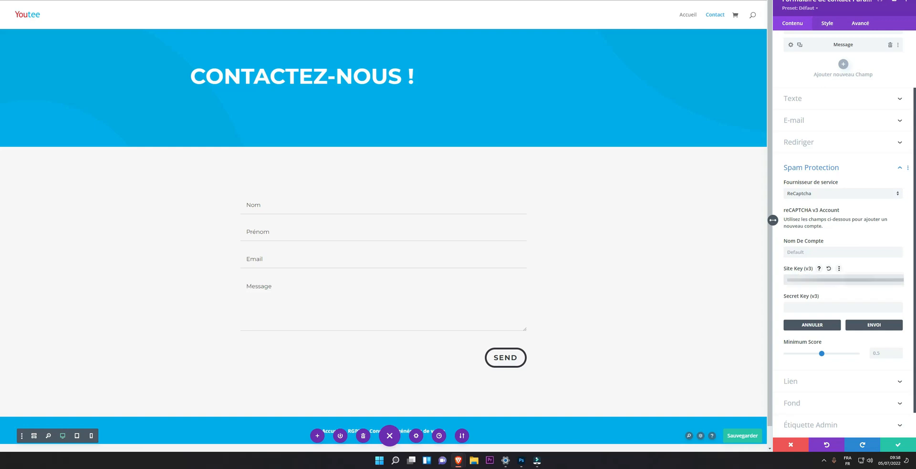
{"action": "key", "text": "ctrl+Tab"}
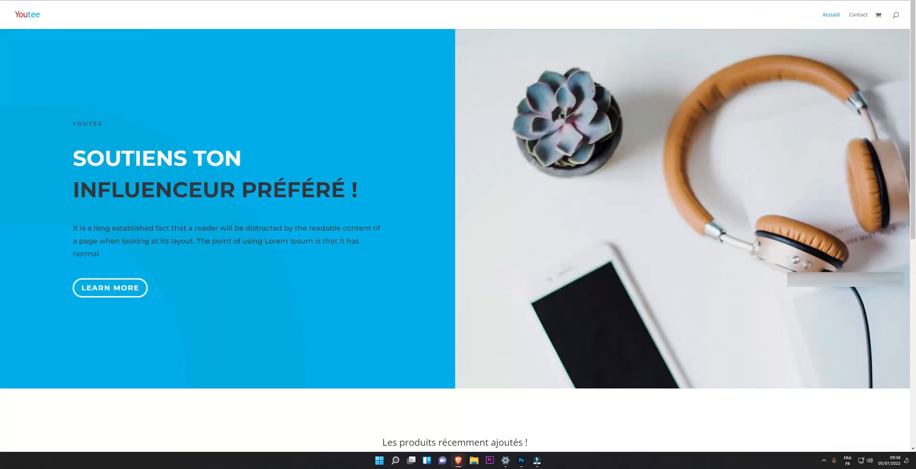
{"action": "key", "text": "ctrl+Tab"}
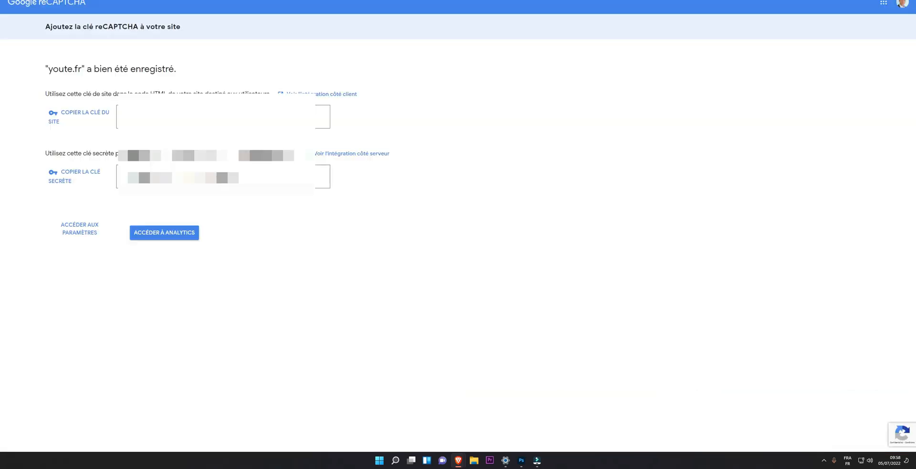
{"action": "left_click", "coordinate": [65, 179]}
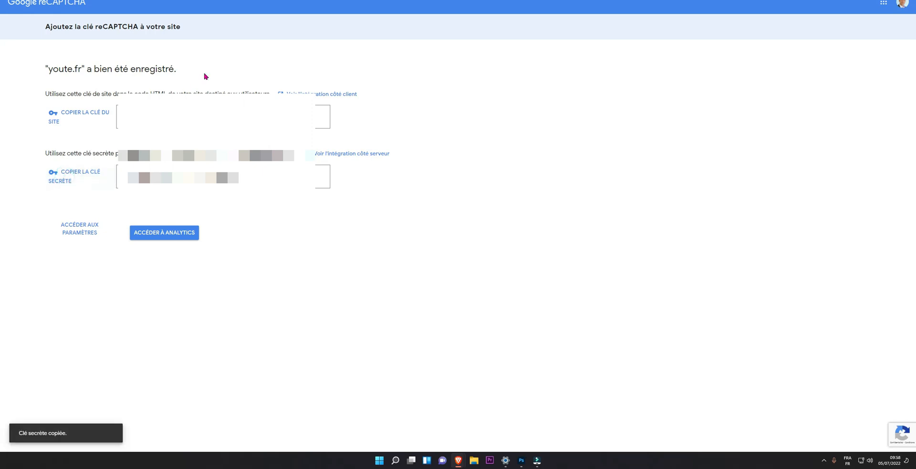
{"action": "key", "text": "ctrl+Tab"}
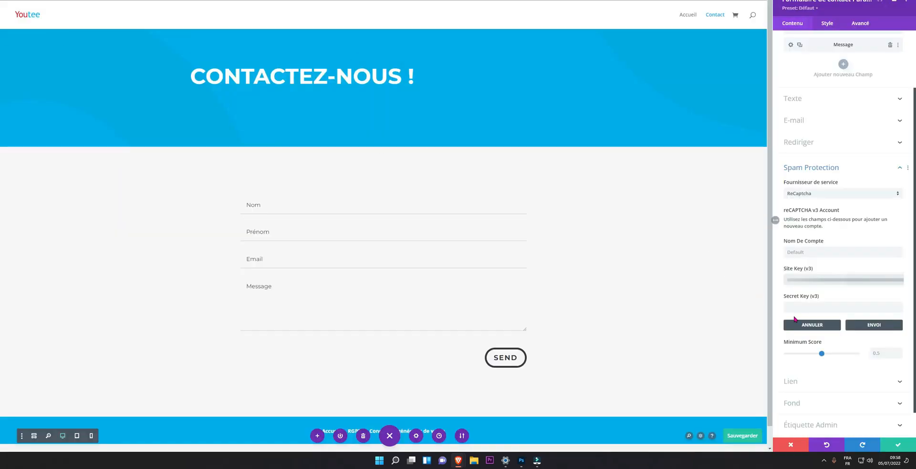
{"action": "left_click", "coordinate": [806, 307]}
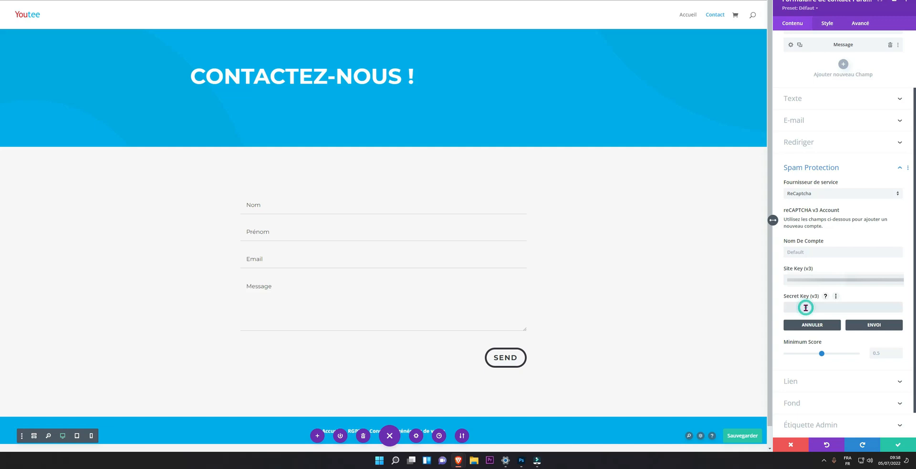
{"action": "key", "text": "ctrl+v"}
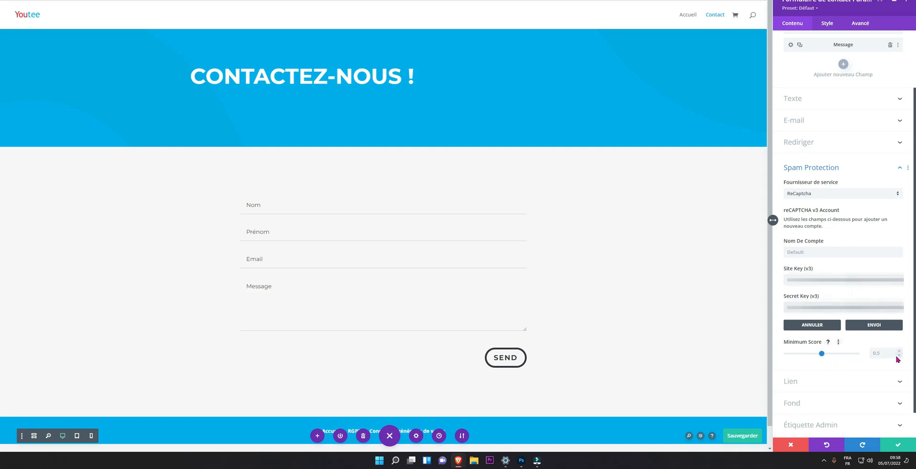
Submit the new reCAPTCHA account and save the contact form module's settings
{"action": "mouse_move", "coordinate": [822, 353]}
{"action": "left_mouse_down"}
{"action": "mouse_move", "coordinate": [883, 357]}
{"action": "mouse_move", "coordinate": [819, 355]}
{"action": "left_mouse_up"}
{"action": "left_click", "coordinate": [883, 329]}
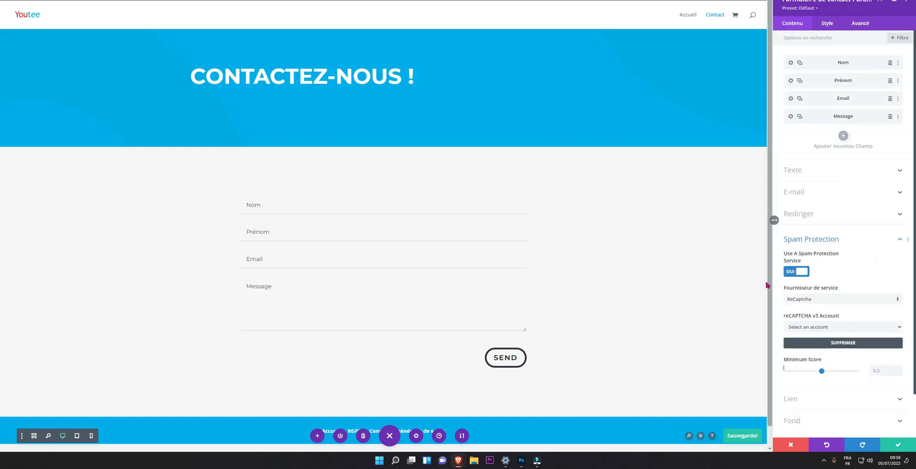
{"action": "left_click", "coordinate": [898, 443]}
{"action": "left_click", "coordinate": [874, 440]}
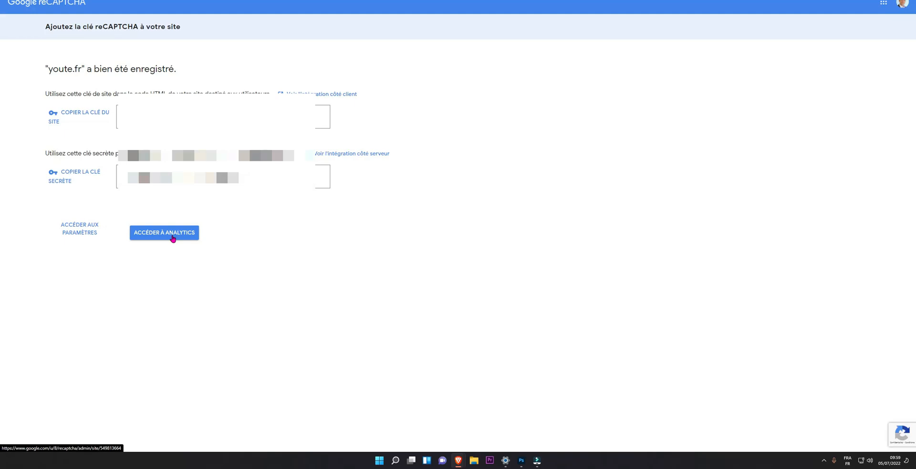
Open the analytics of the youte.fr site in Google reCAPTCHA
{"action": "left_click", "coordinate": [172, 237]}
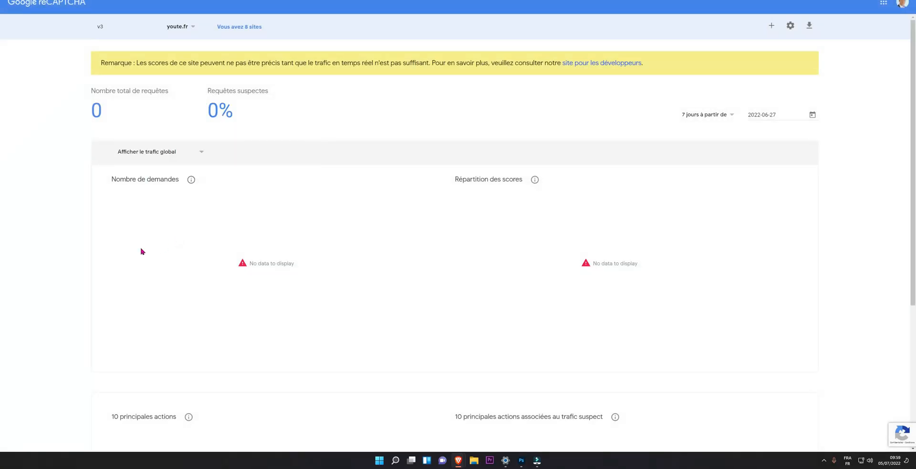